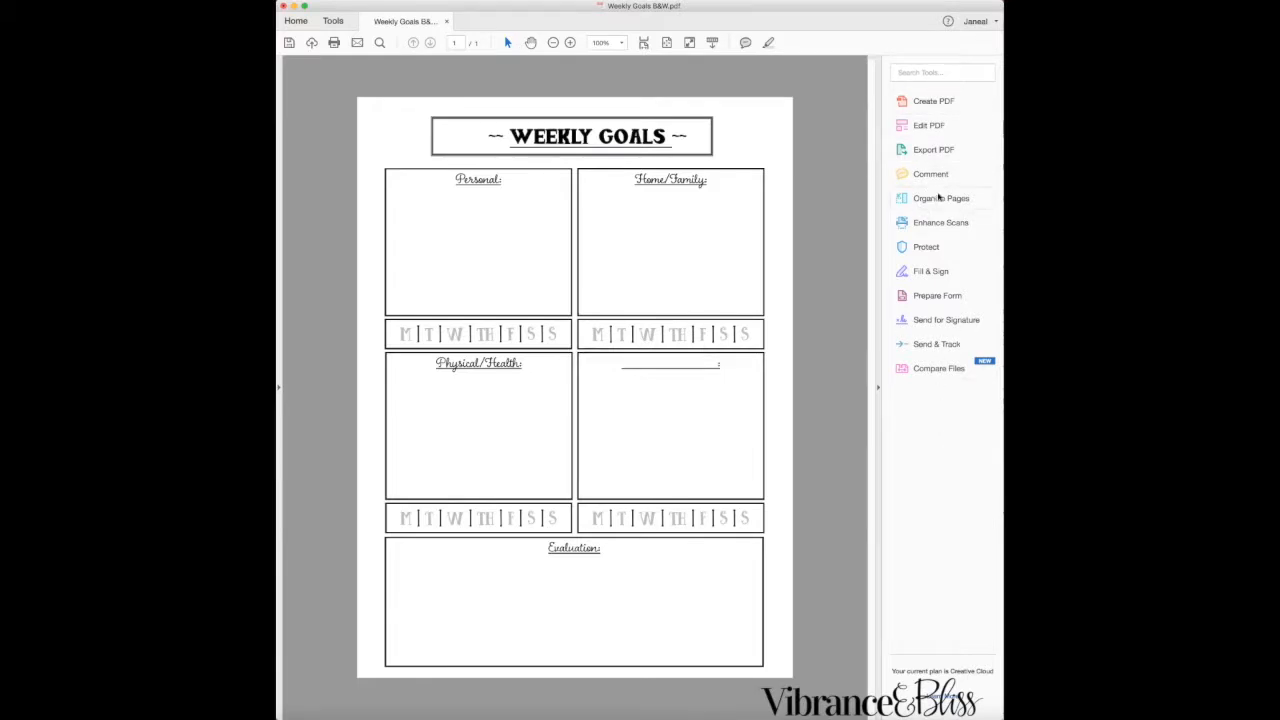
Open the Weekly Goals PDF for editing and remove the page-sized white background object
left_click(926, 127)
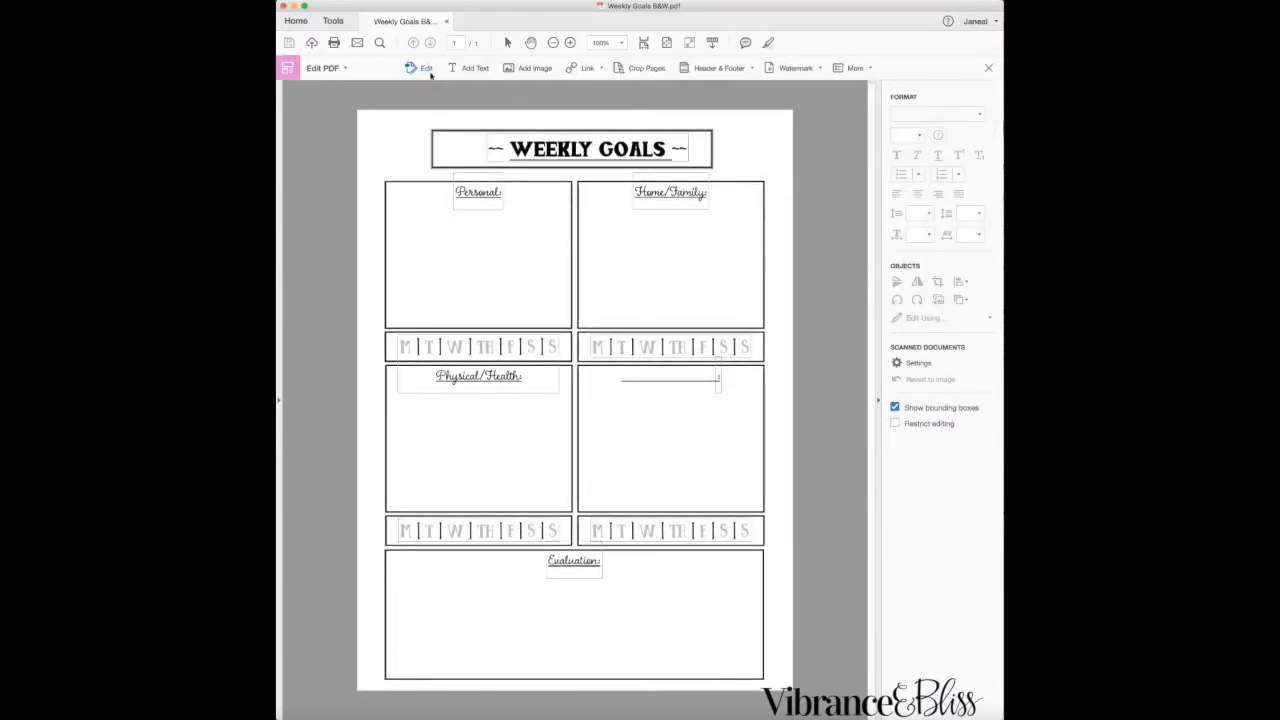
left_click(397, 135)
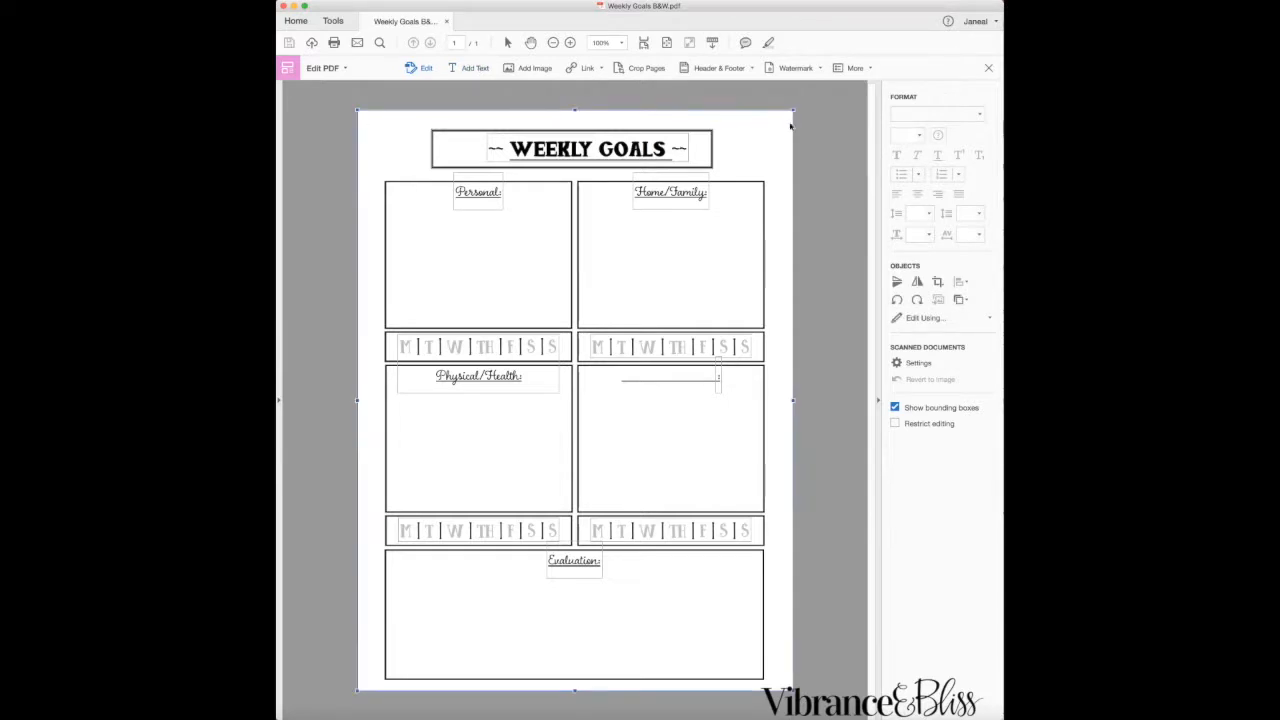
key("Escape")
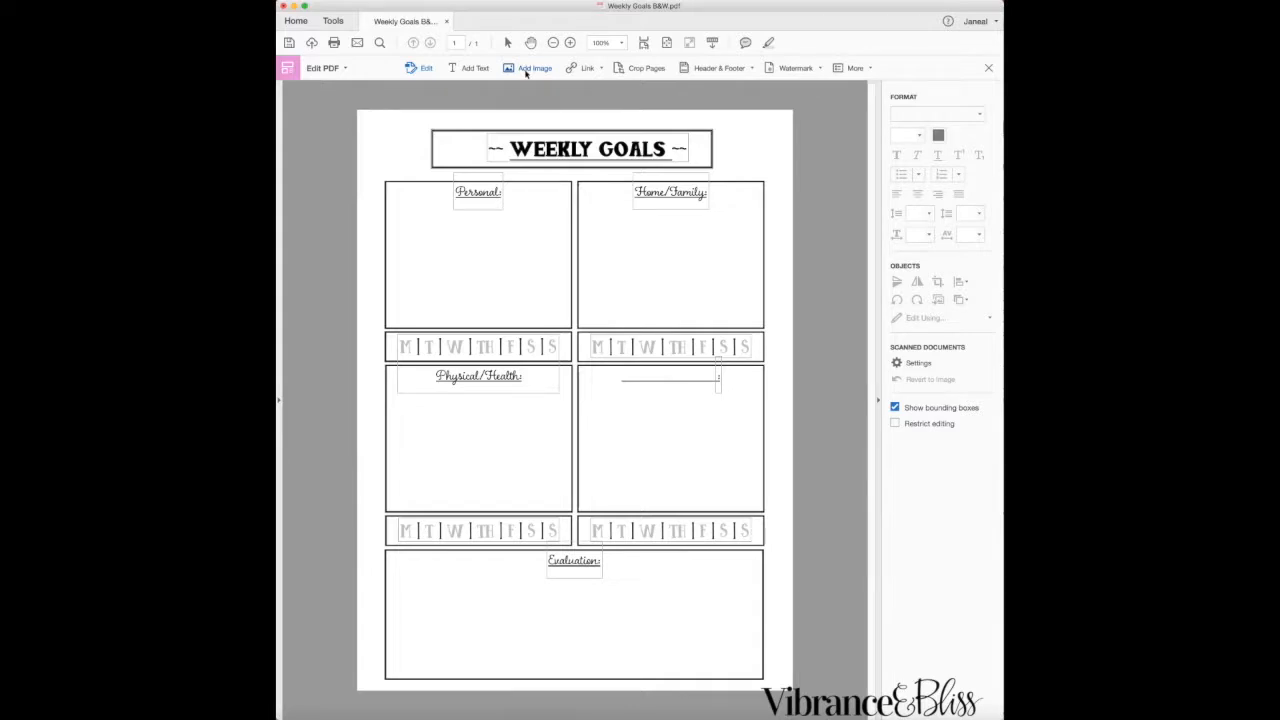
Insert the image 02-Birthday-Thin-Diagonal-Stripe-Digital-Paper copy.png onto the page
left_click(526, 70)
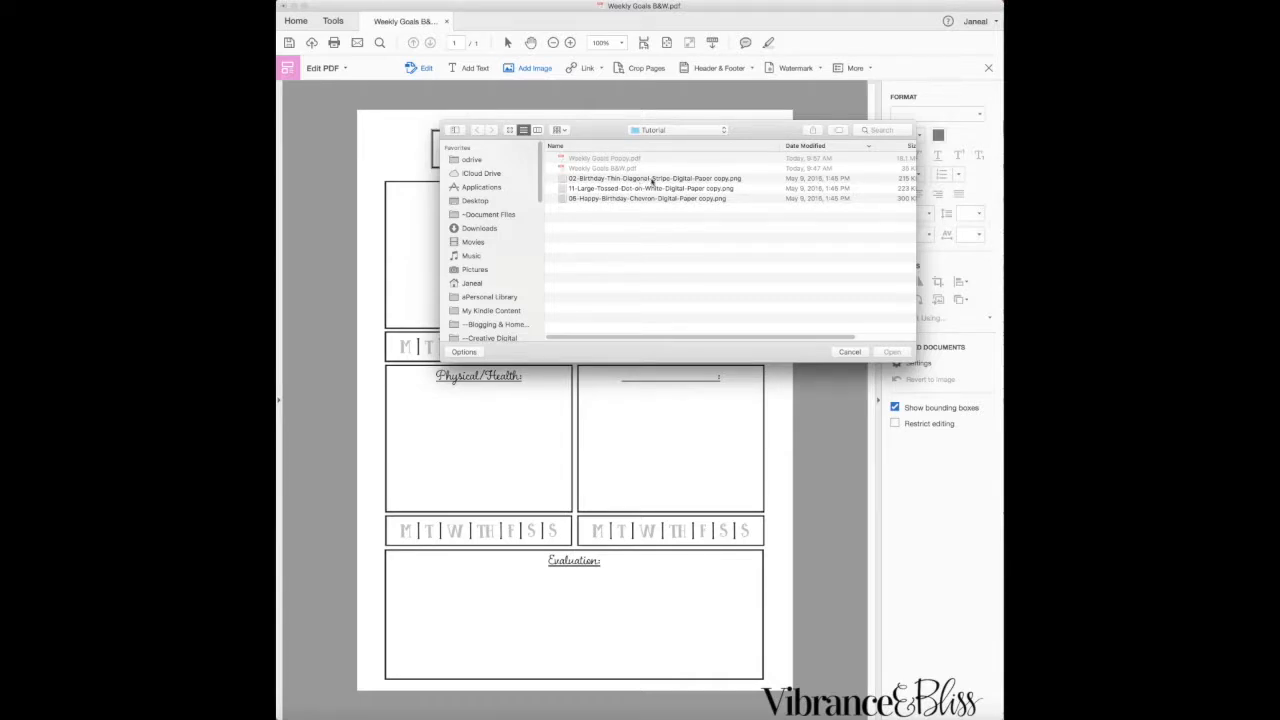
left_click(652, 179)
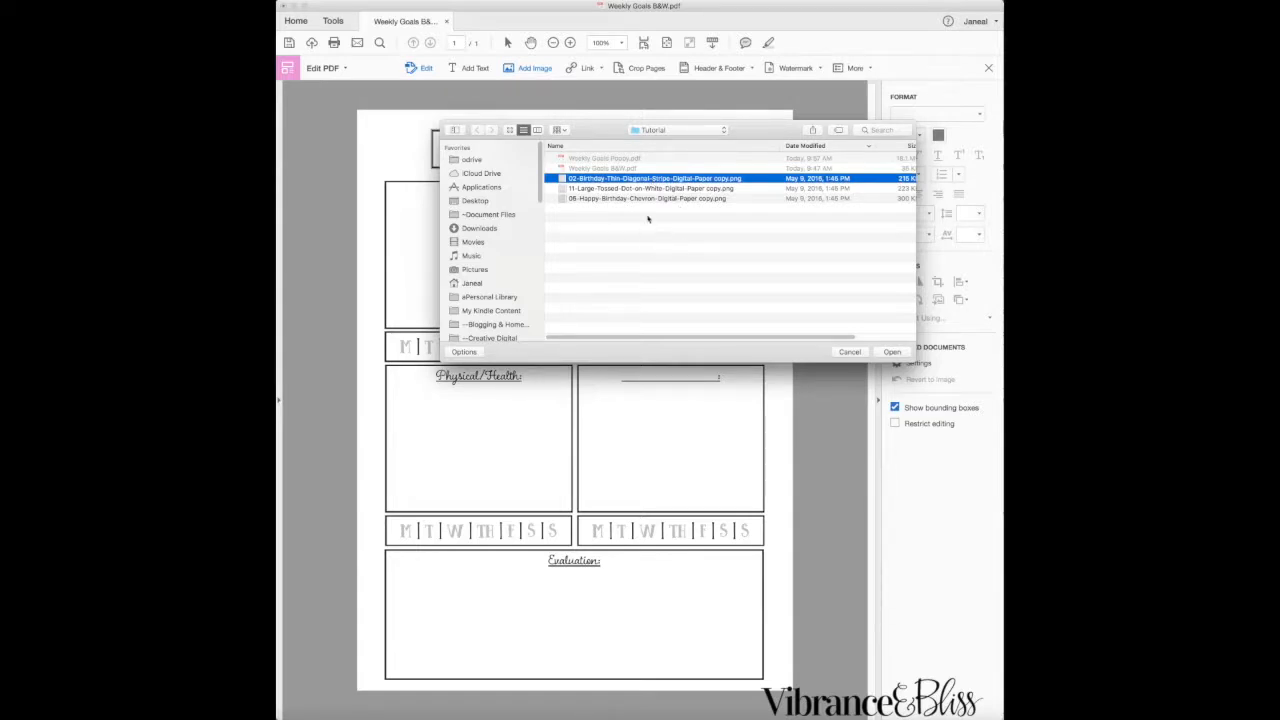
left_click(646, 188)
left_click(648, 180)
left_click(892, 352)
left_click(461, 238)
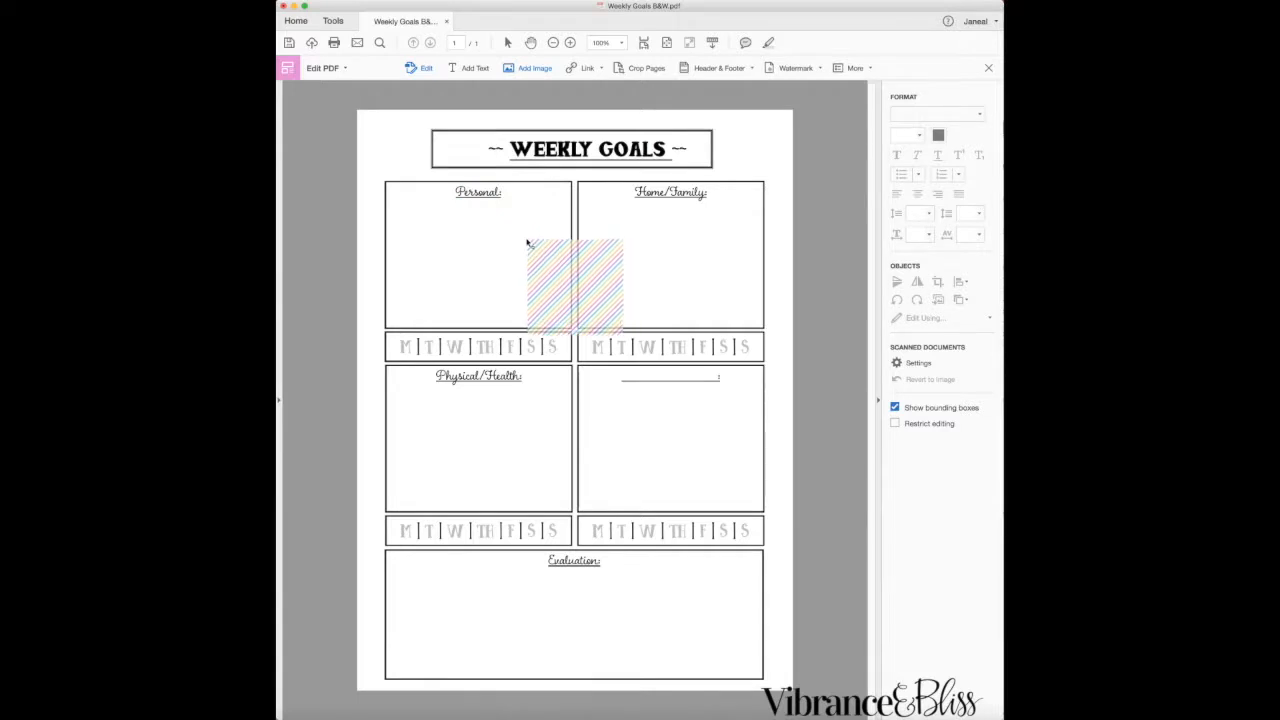
left_click(526, 240)
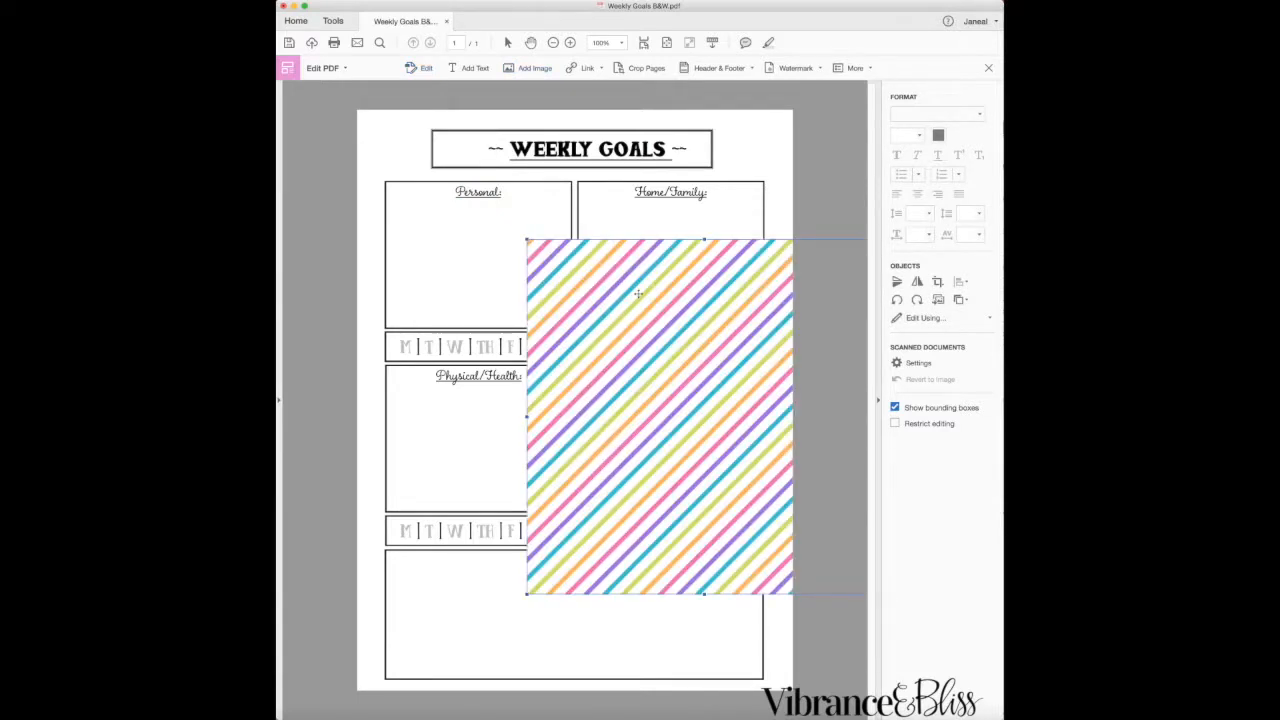
Move the diagonal-stripe image so its upper-left corner meets the page's upper-left corner
left_click_drag(637, 298, 475, 194)
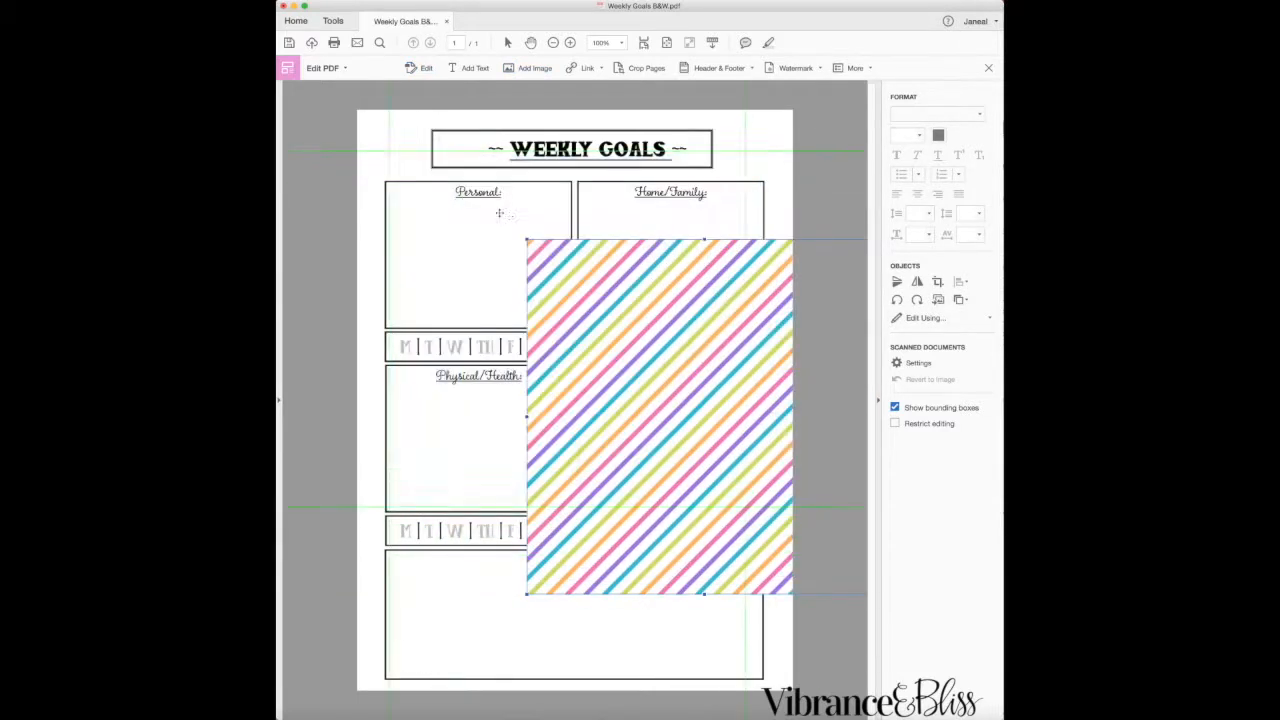
left_click_drag(547, 254, 511, 211)
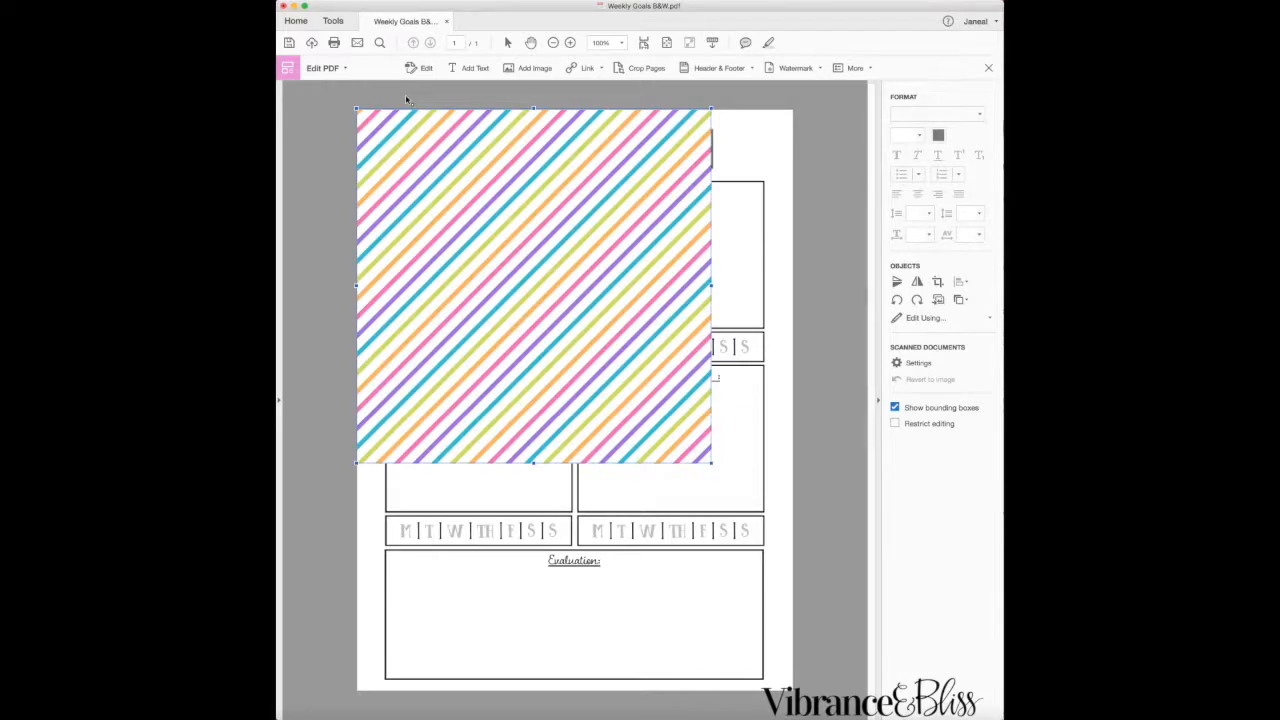
left_click_drag(382, 135, 393, 147)
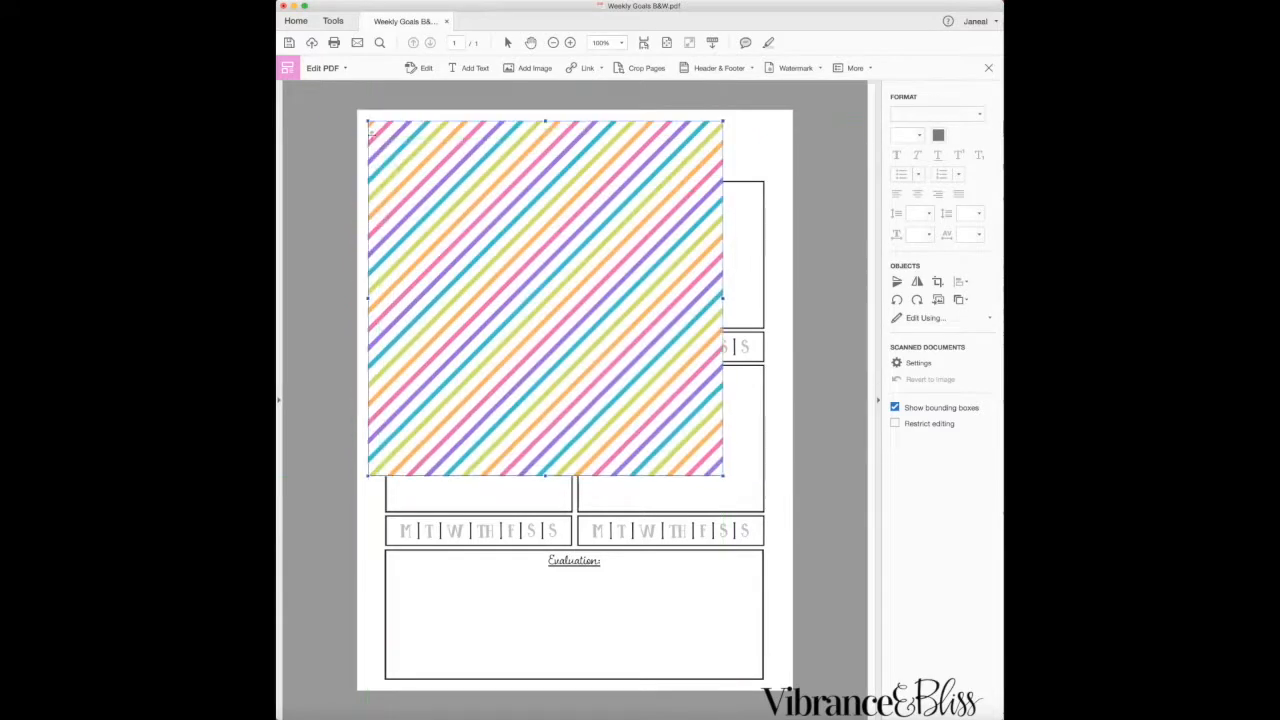
left_click_drag(545, 197, 530, 182)
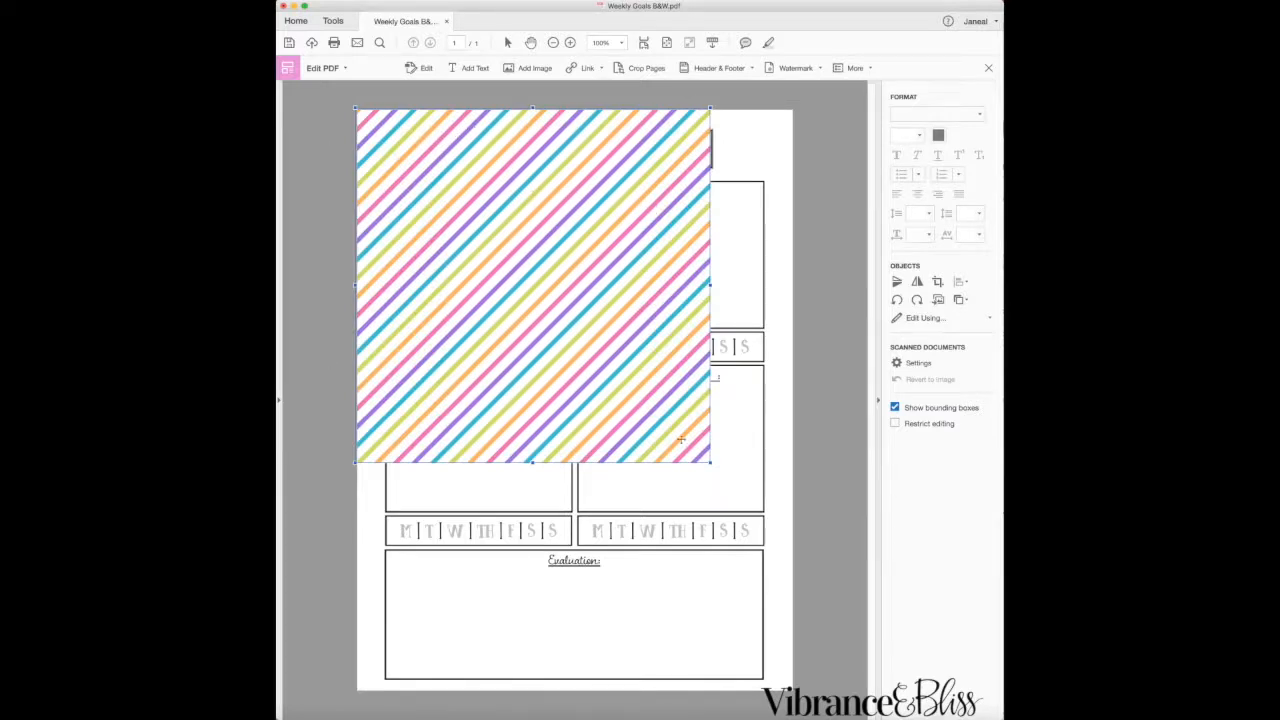
Enlarge the diagonal-stripe image proportionally until it covers the entire page, undoing the trial stretch that distorts the pattern
left_click_drag(710, 462, 772, 546)
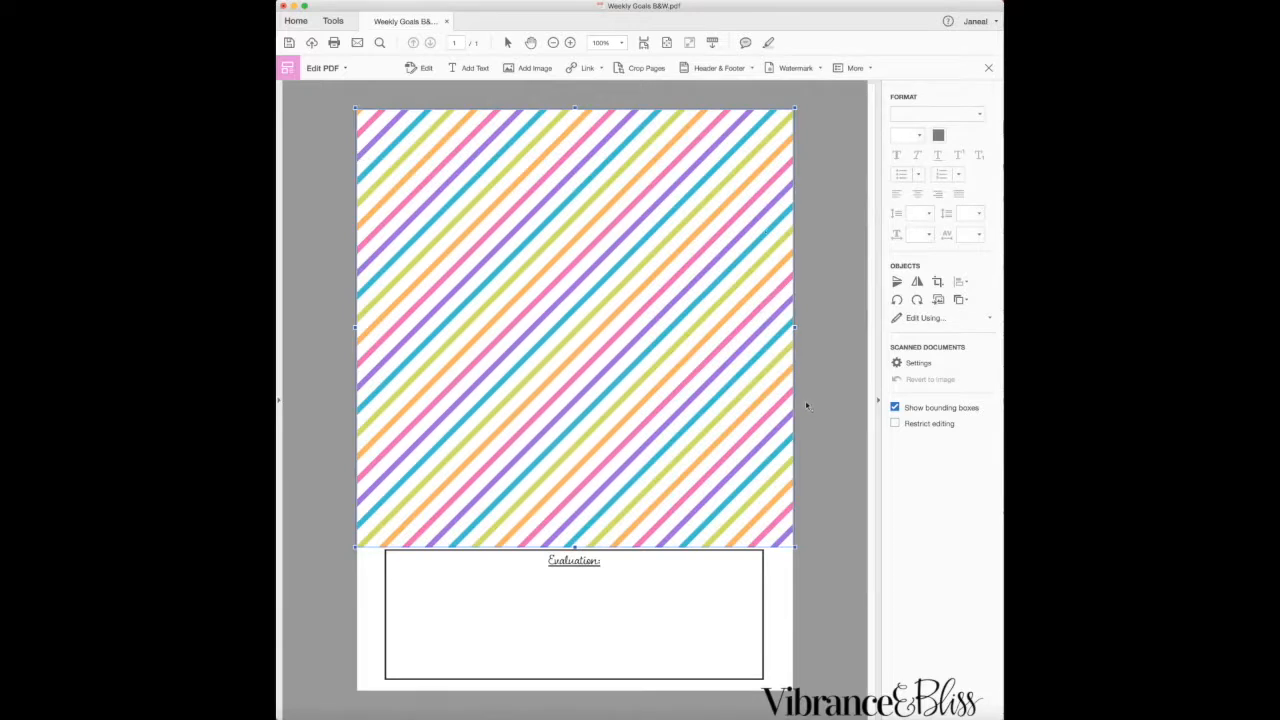
left_click_drag(574, 547, 586, 699)
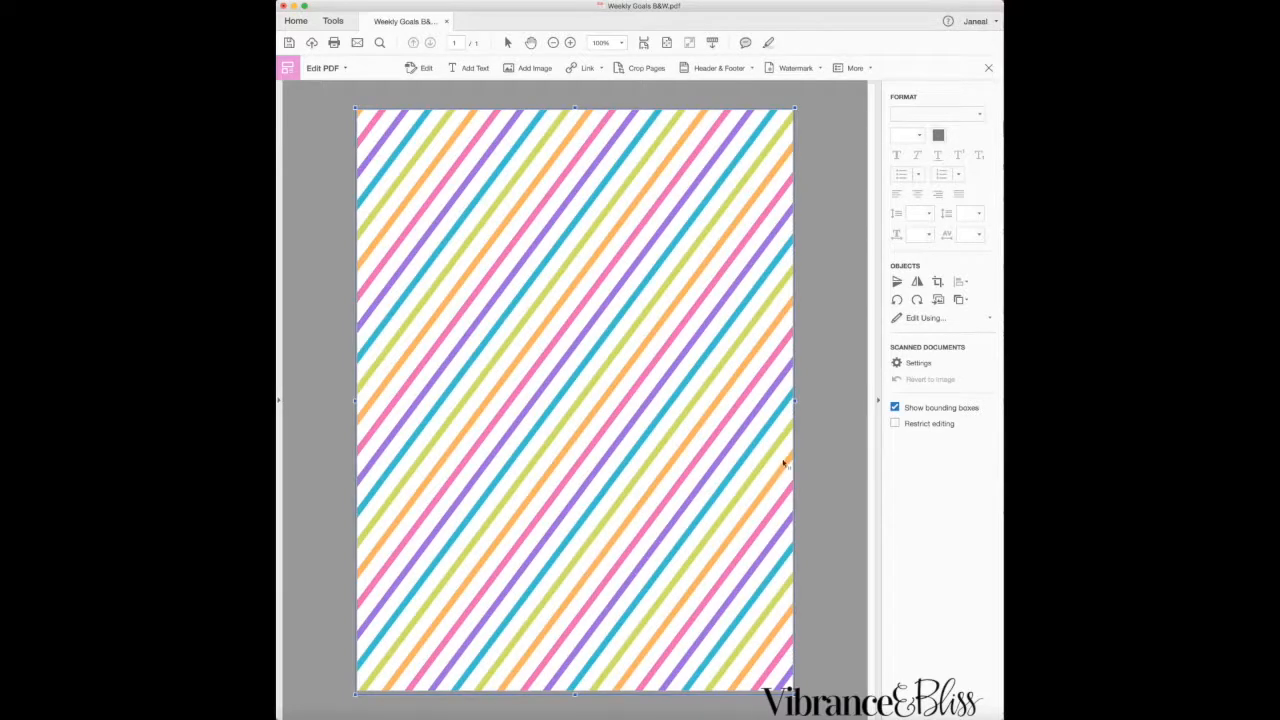
key("super+z")
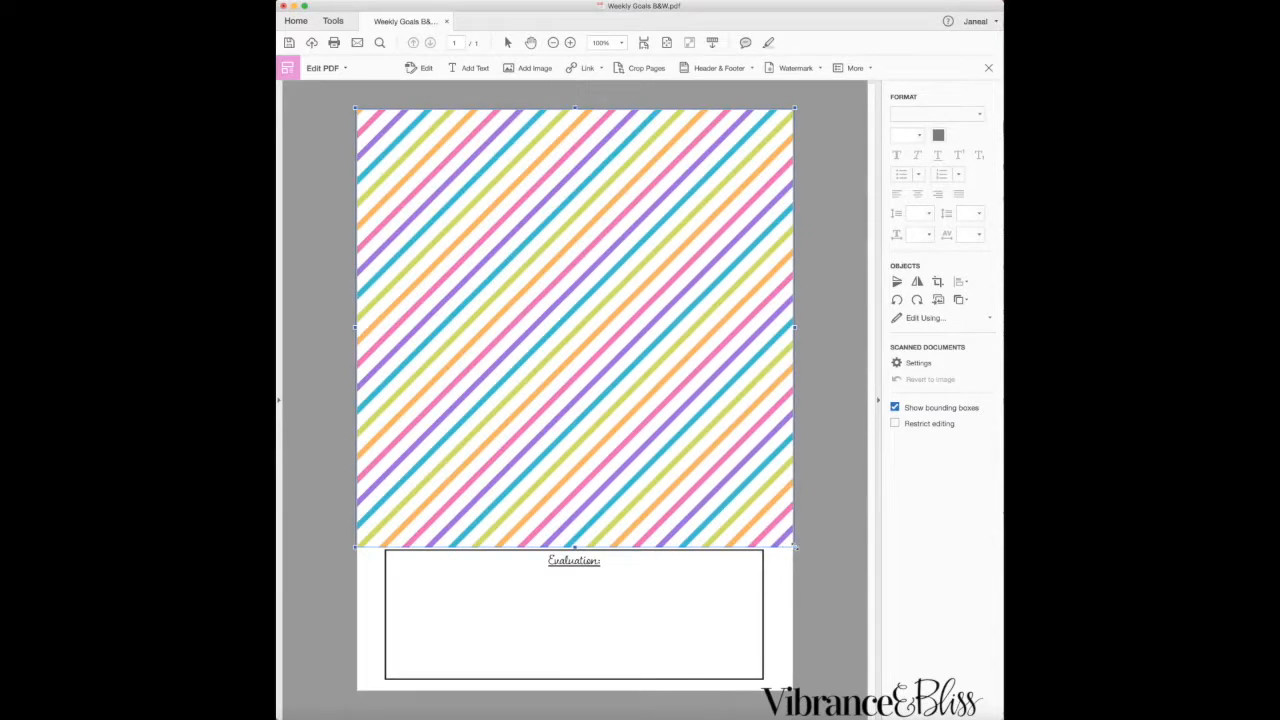
left_click_drag(794, 547, 884, 692)
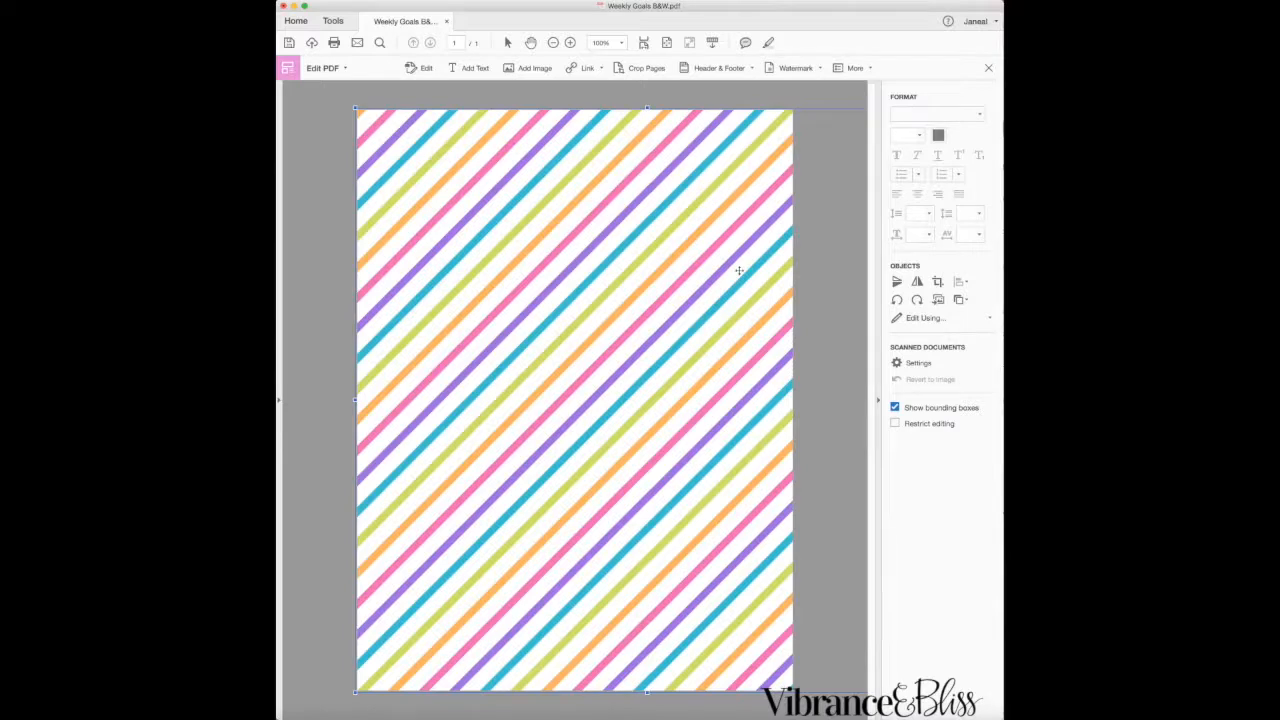
left_click(319, 245)
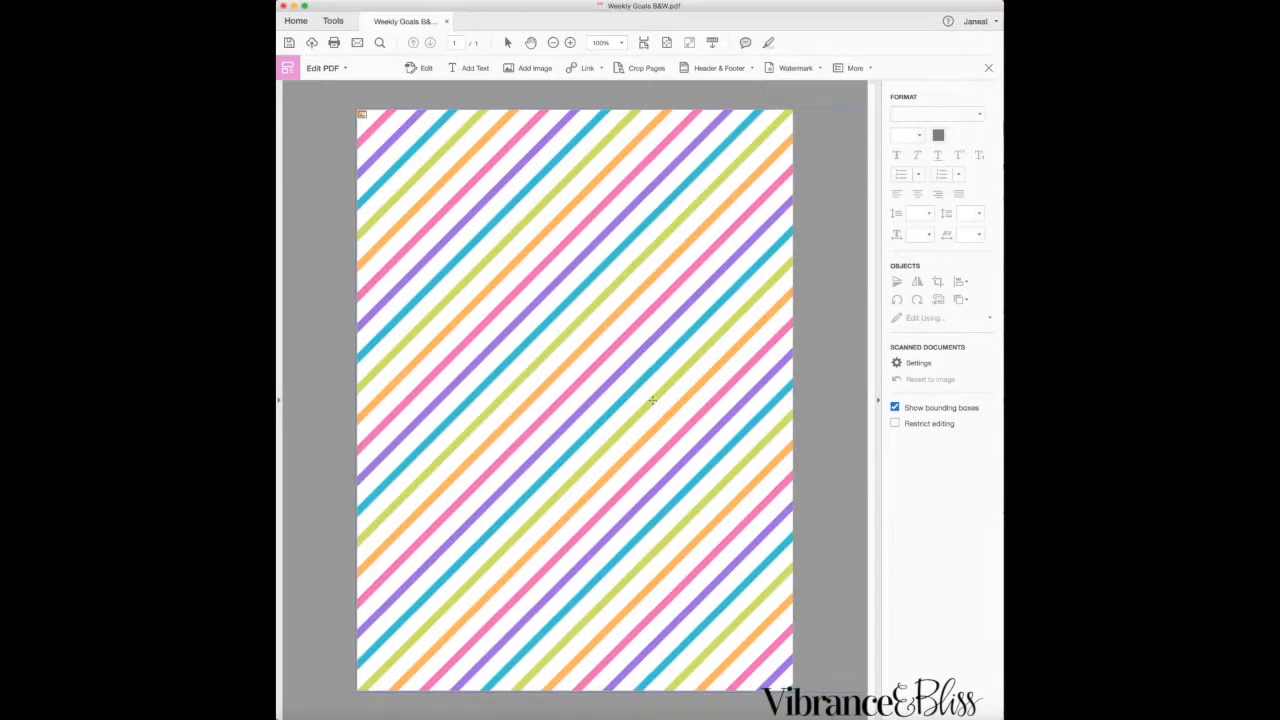
Send the diagonal-stripe image to the back, behind the planner's boxes and text
right_click(535, 317)
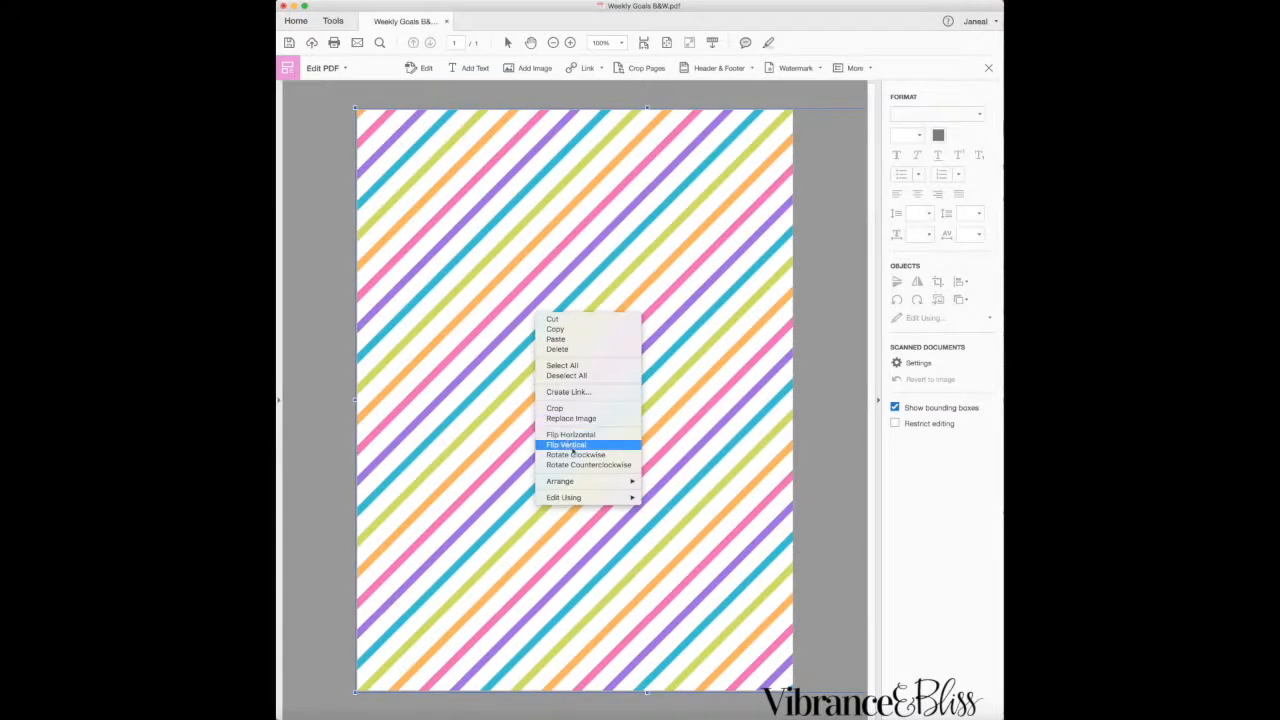
mouse_move(590, 481)
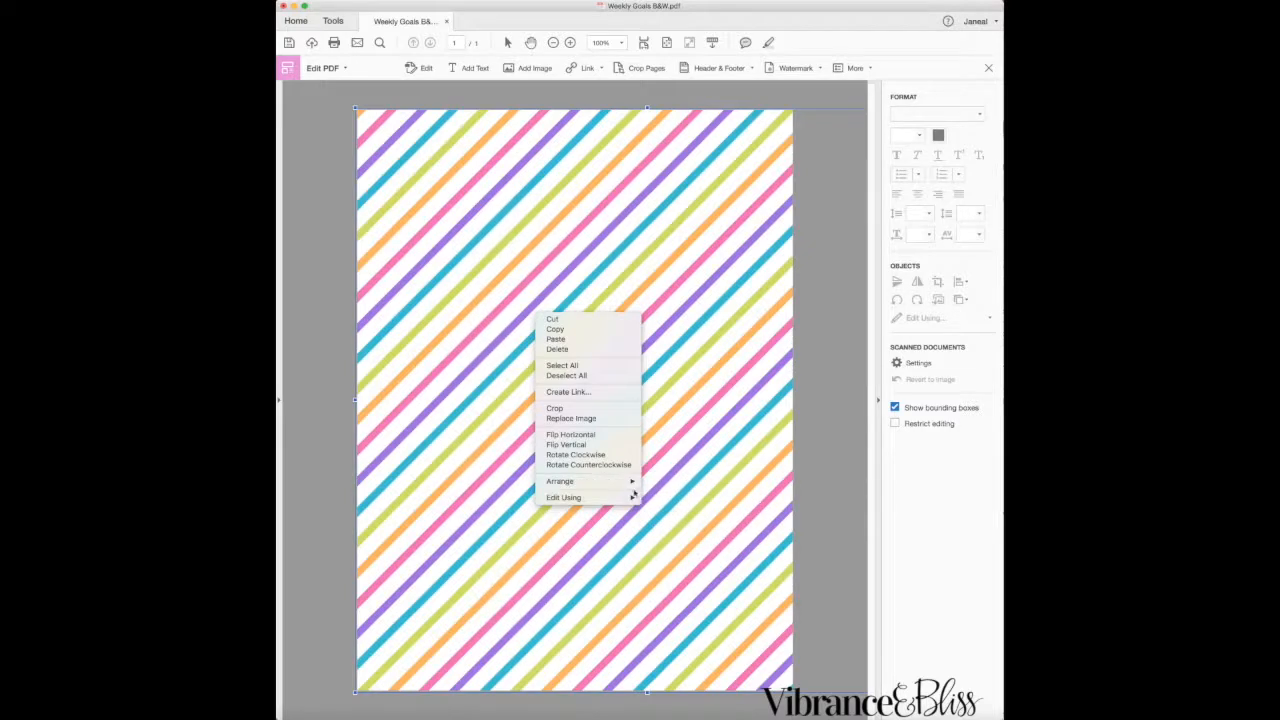
left_click(669, 502)
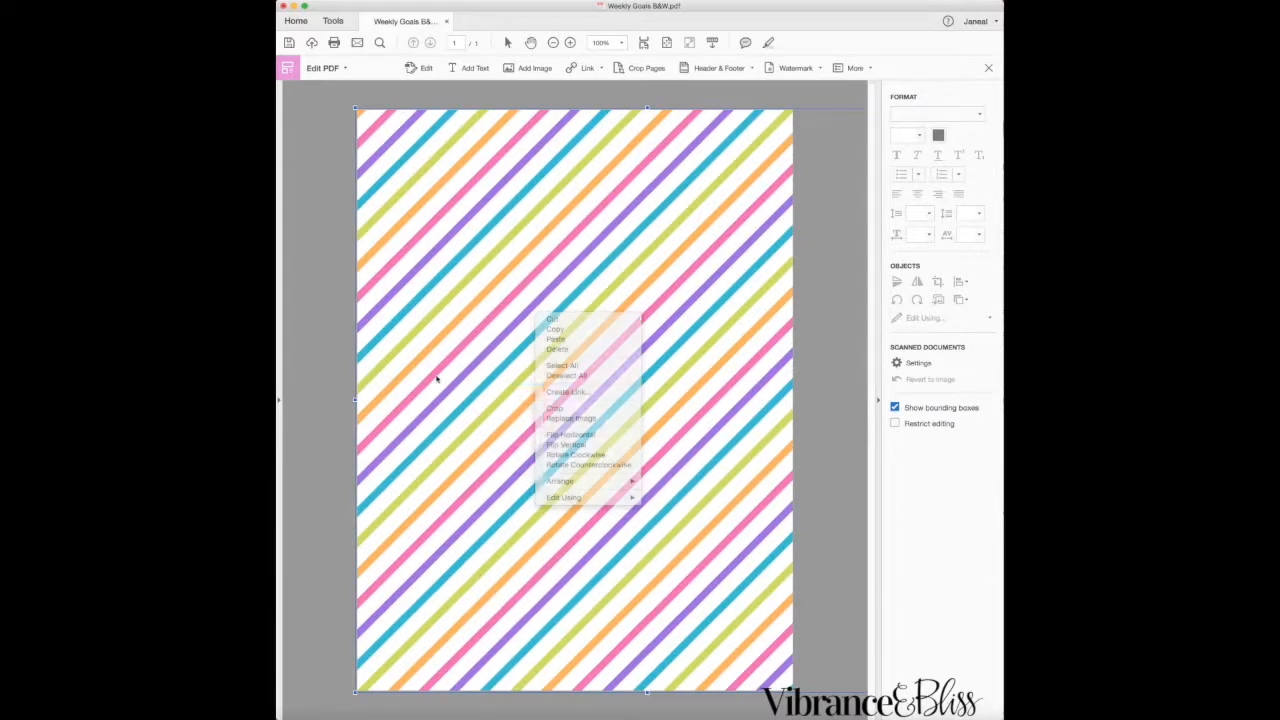
right_click(437, 374)
mouse_move(491, 541)
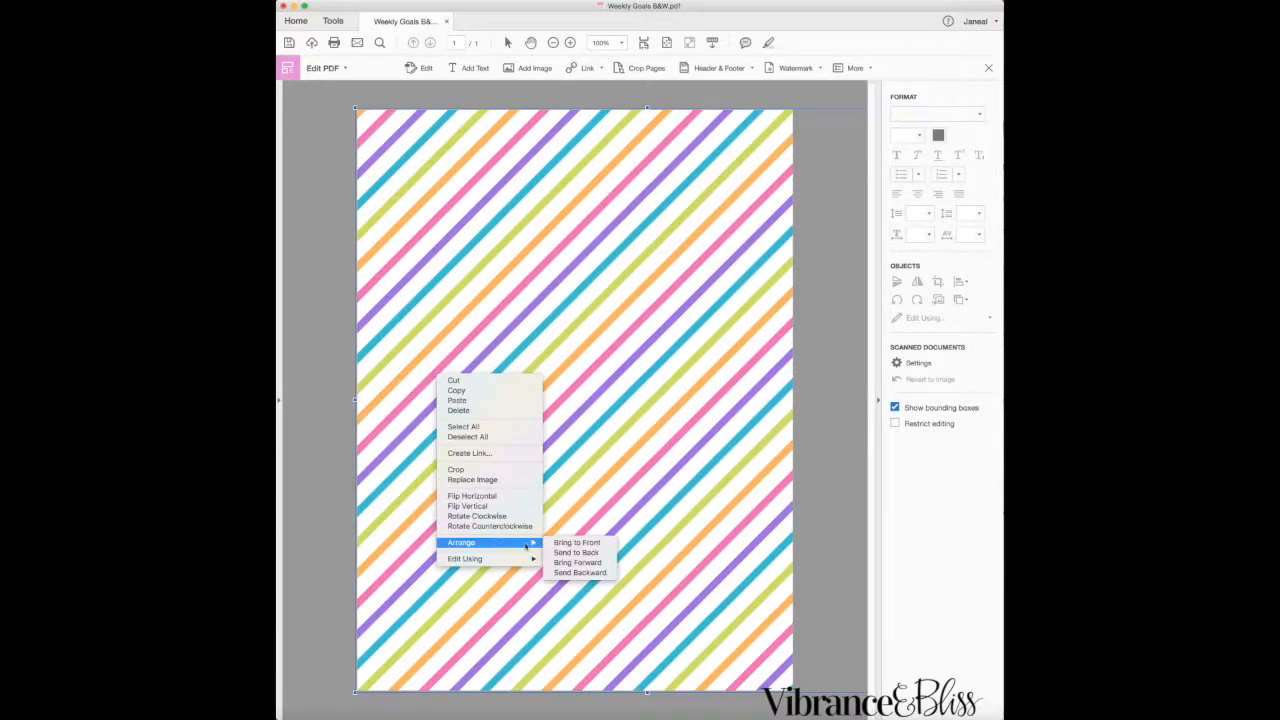
left_click(572, 563)
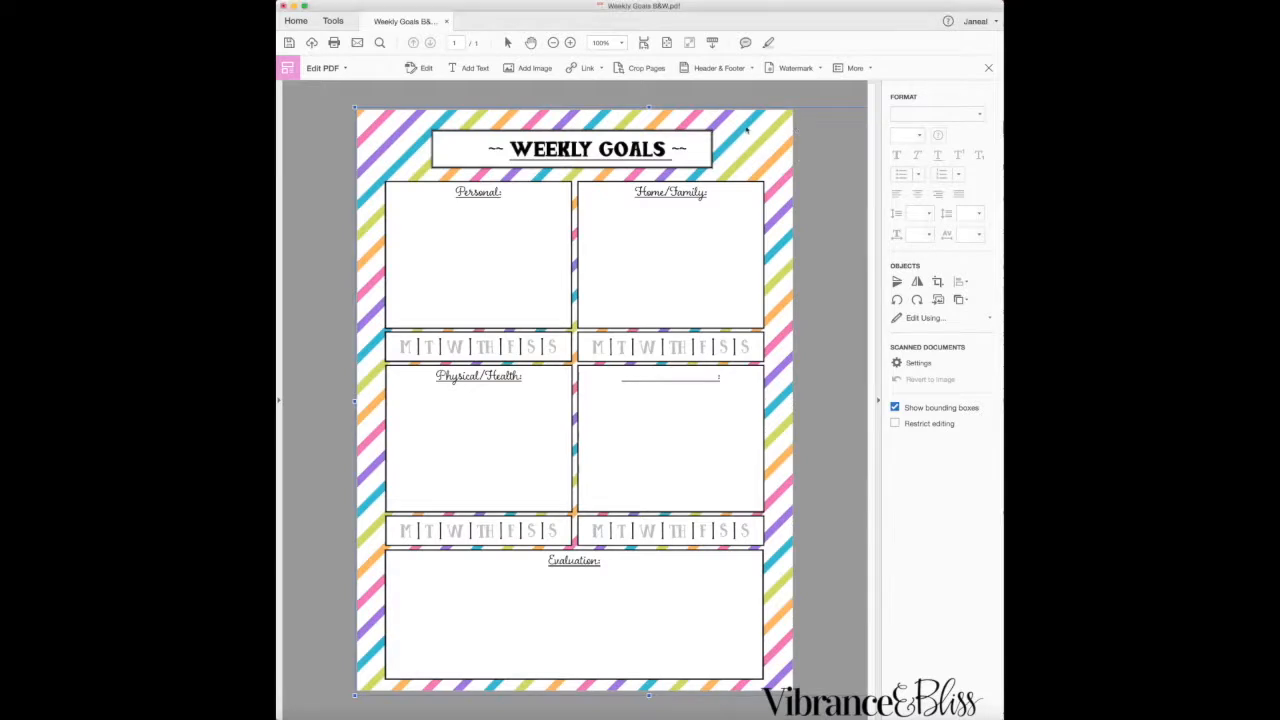
Delete the diagonal-stripe image and insert the Happy-Birthday-Chevron-Digital-Paper copy.png image onto the page
key("Delete")
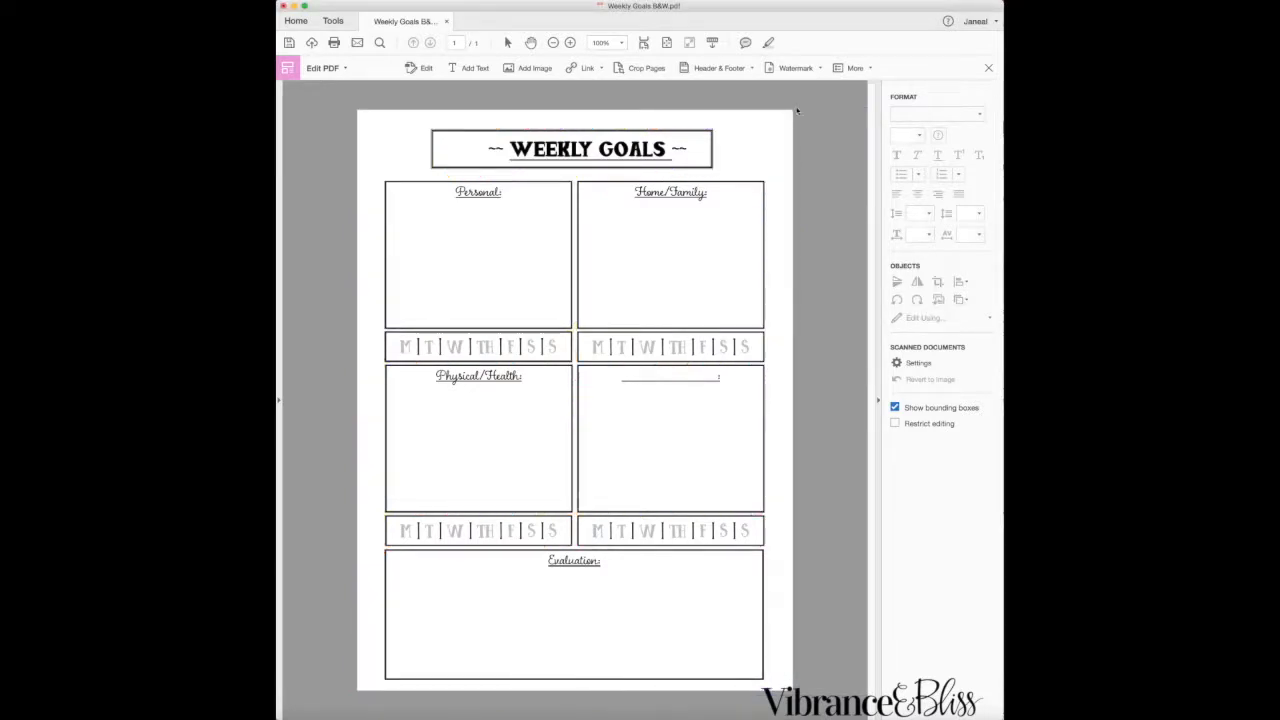
left_click(519, 69)
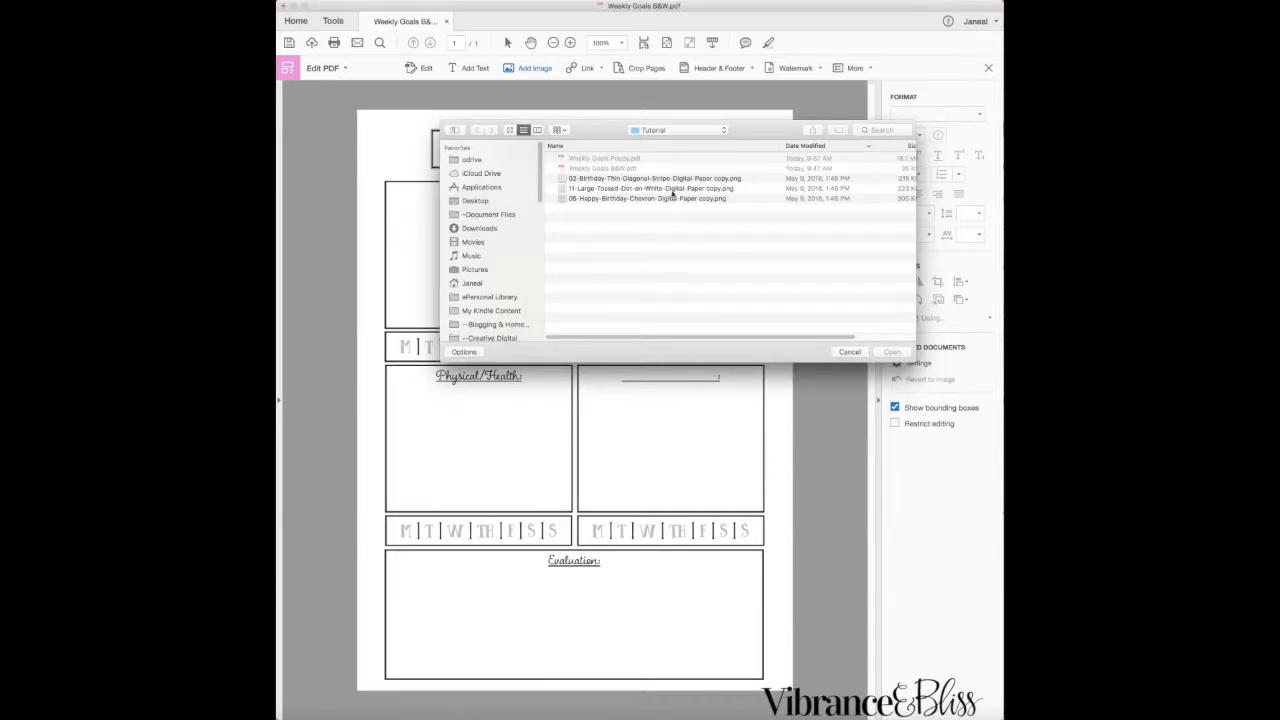
left_click(673, 189)
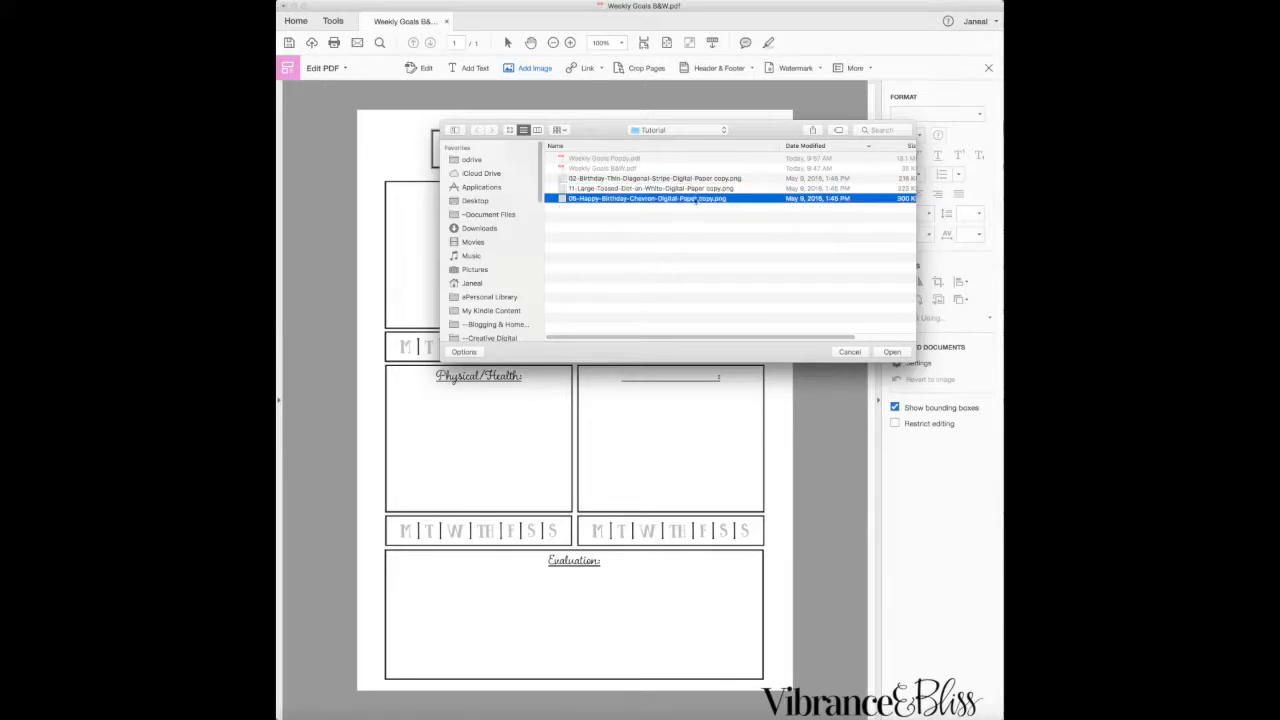
left_click(892, 352)
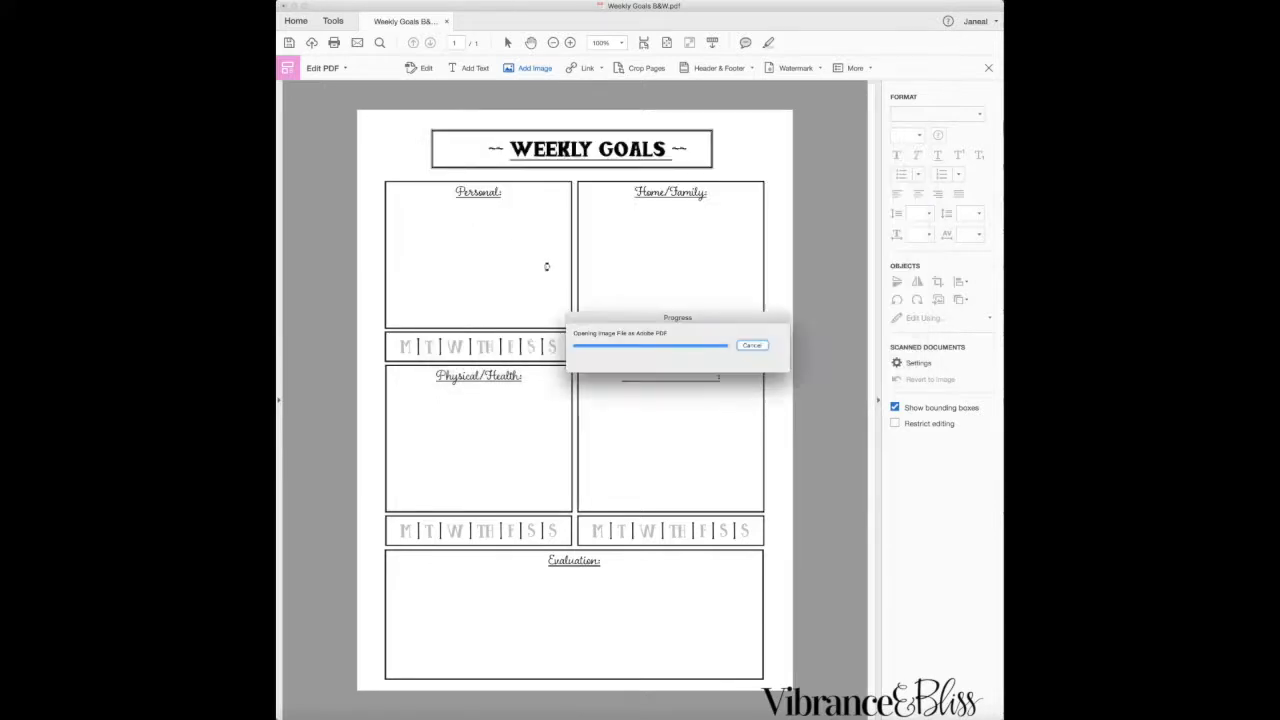
left_click(402, 160)
Fit the chevron image over the whole page from its upper-left corner, keeping its proportions, and send it to the back
left_click_drag(590, 303, 539, 247)
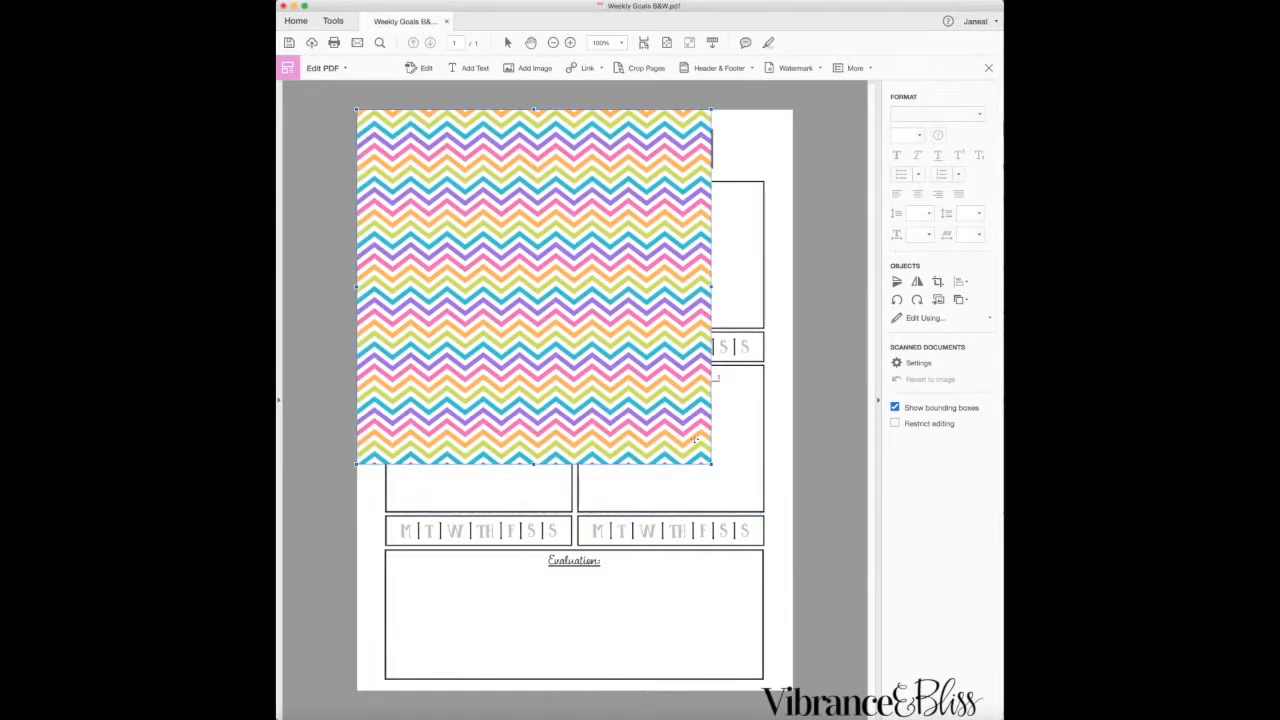
left_click_drag(712, 464, 832, 688)
right_click(757, 690)
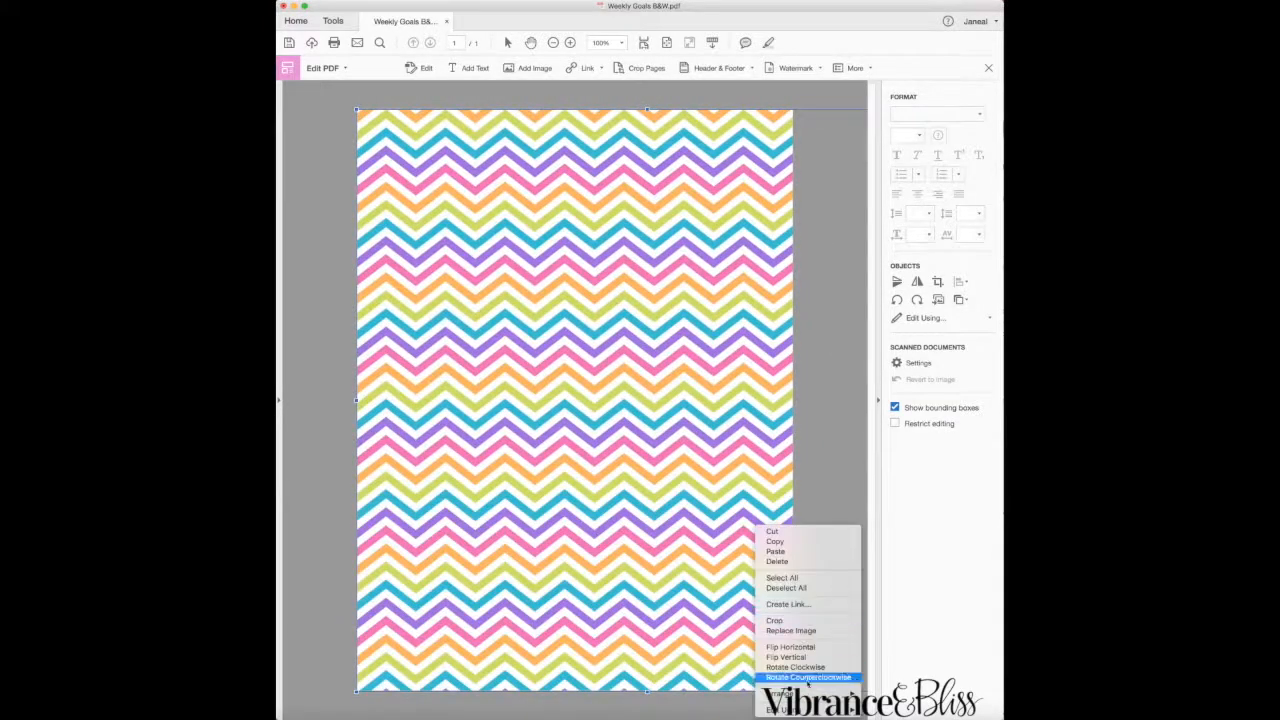
mouse_move(800, 693)
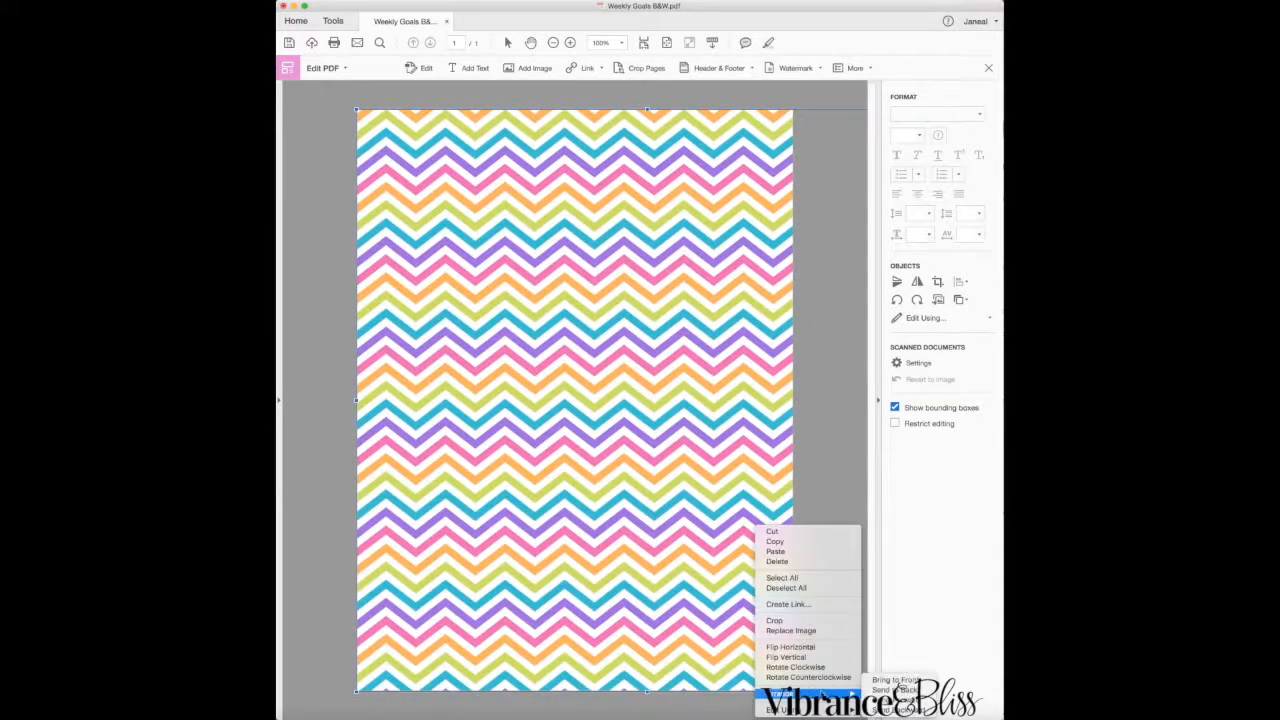
left_click(893, 690)
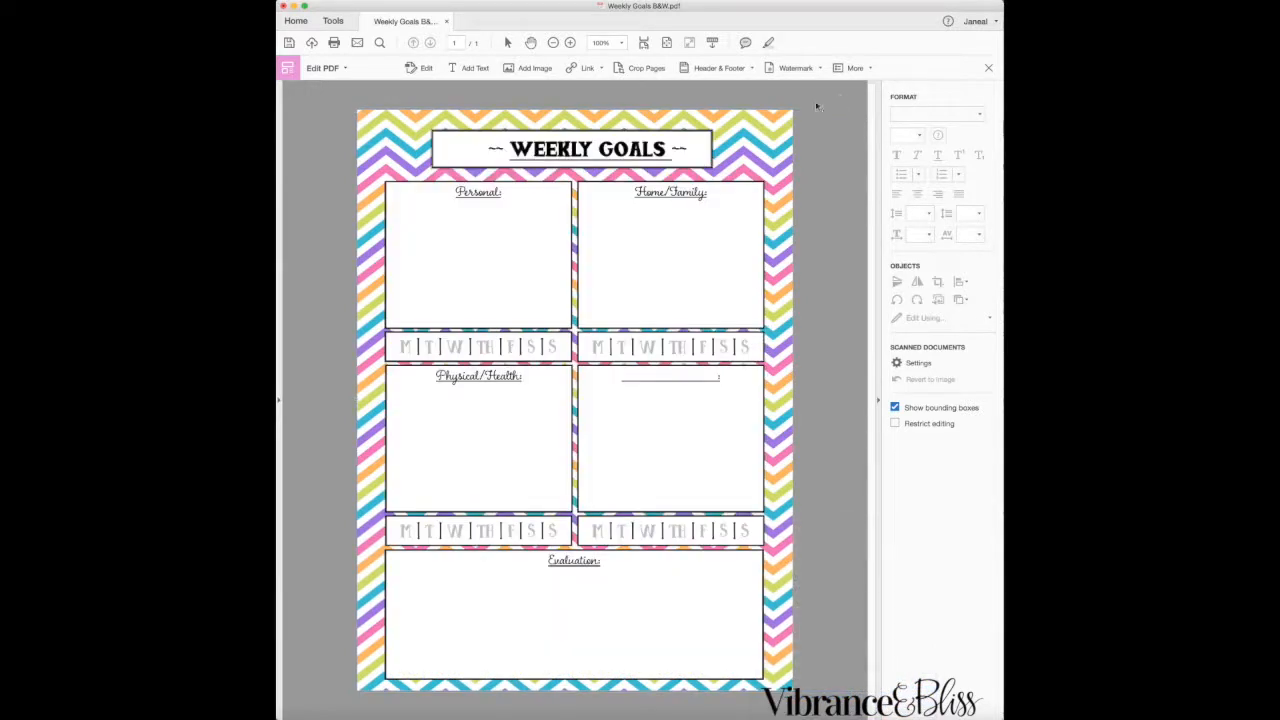
Delete the chevron image and insert 11-Large-Tossed-Dot-on-White-Digital-Paper copy.png onto the page
key("Delete")
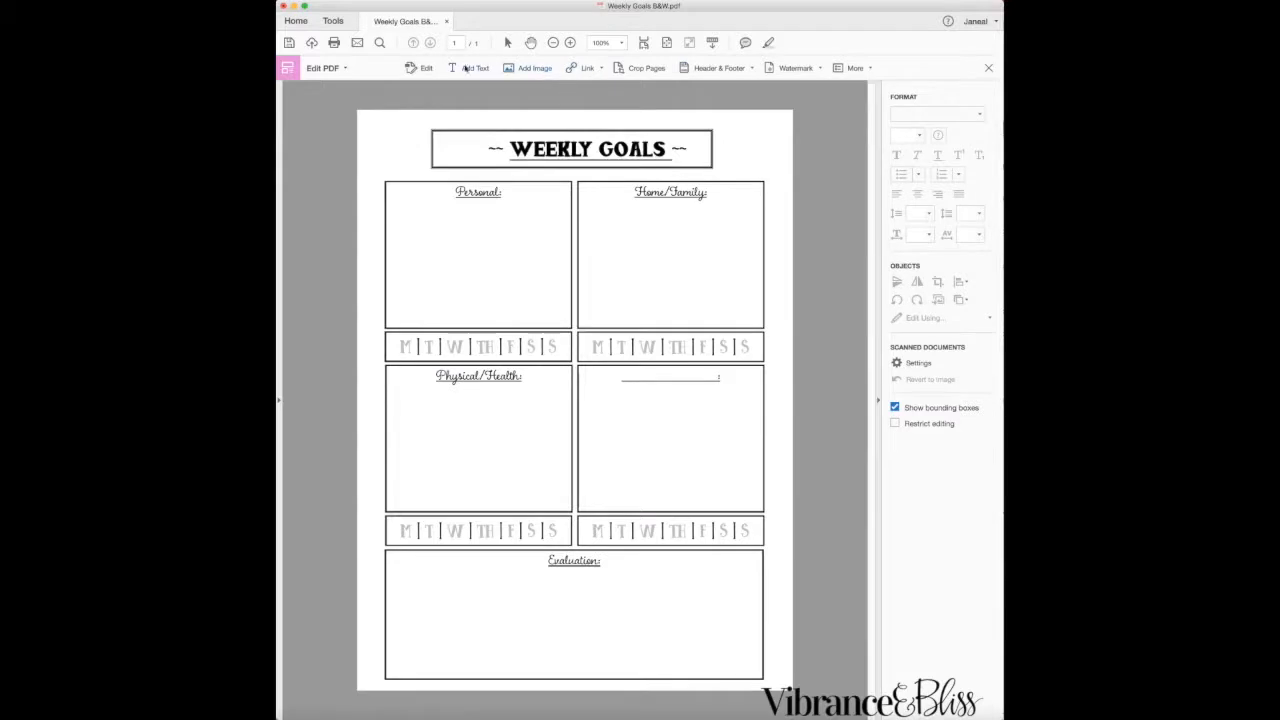
left_click(515, 67)
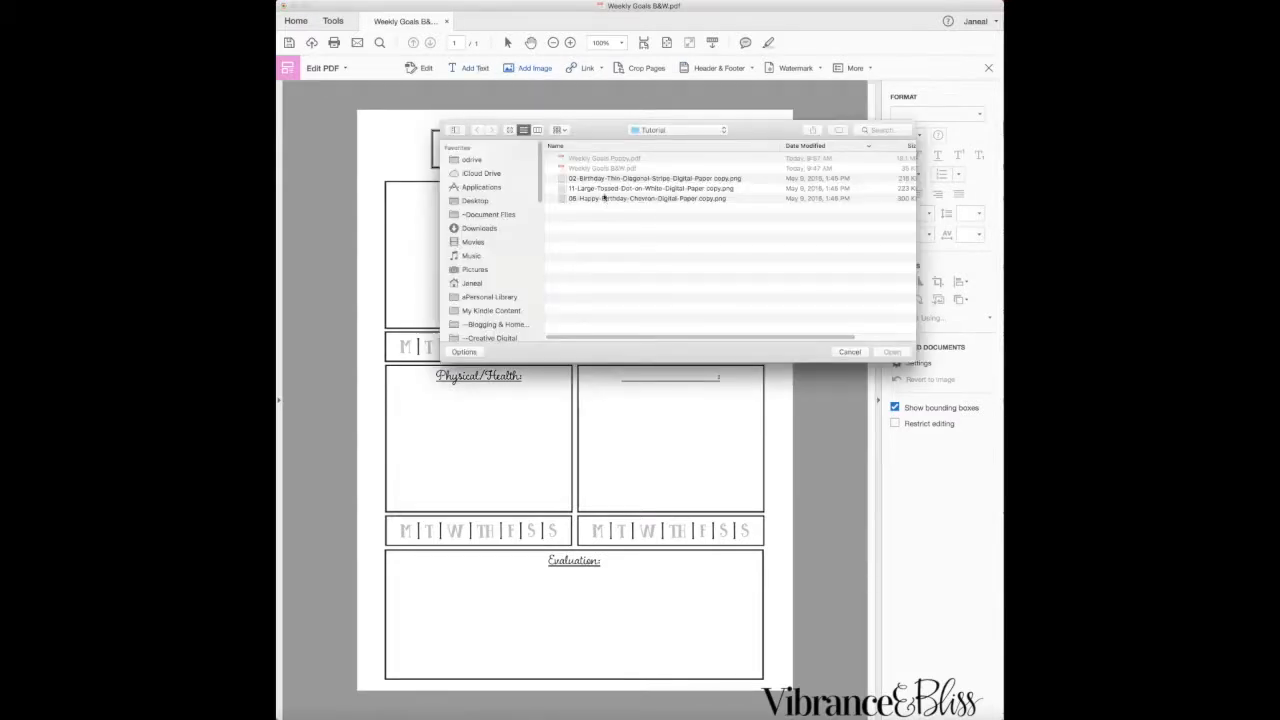
left_click(604, 198)
left_click(646, 188)
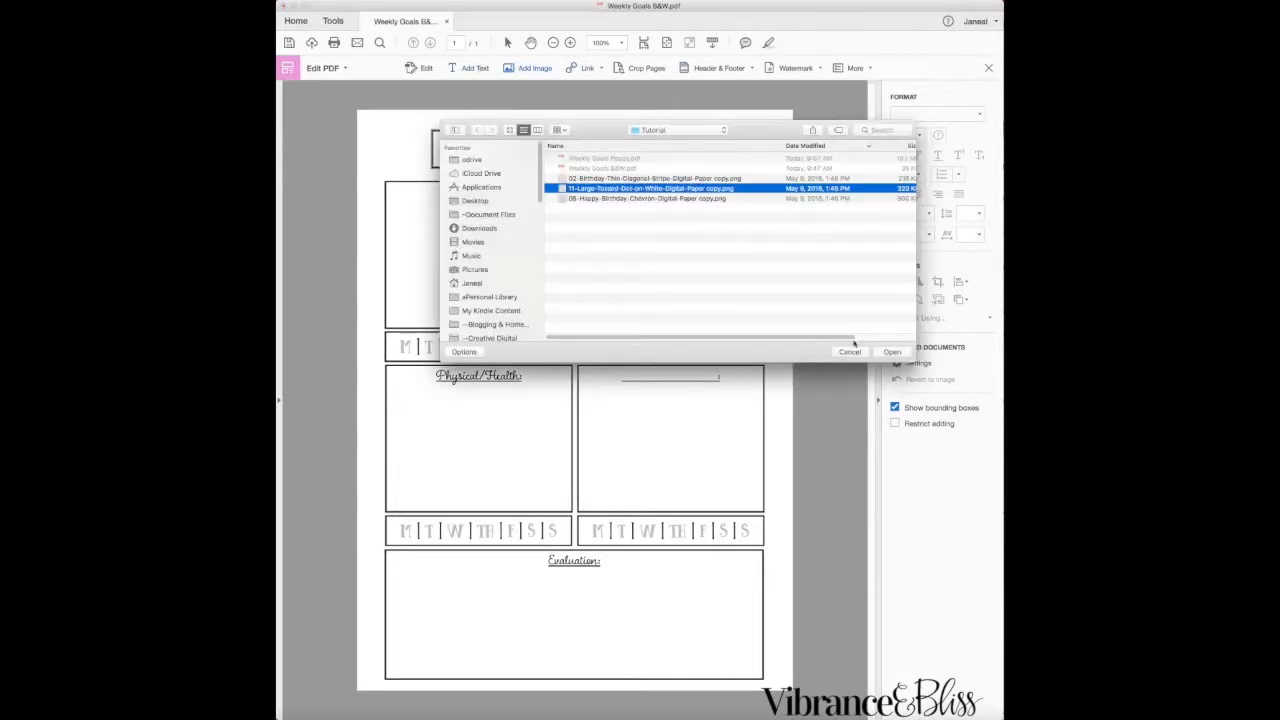
left_click(892, 352)
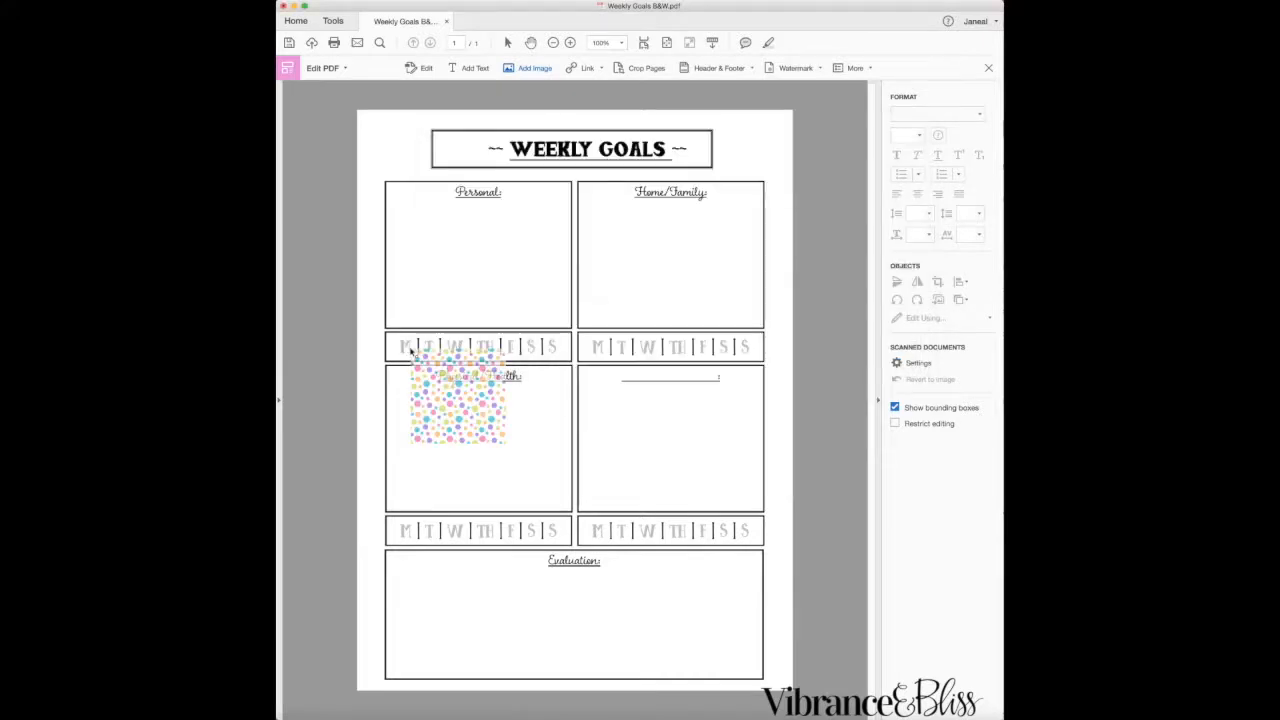
left_click(434, 148)
Align the dot image with the page's upper-left corner and send it behind the planner's boxes and text
left_click_drag(538, 292, 461, 256)
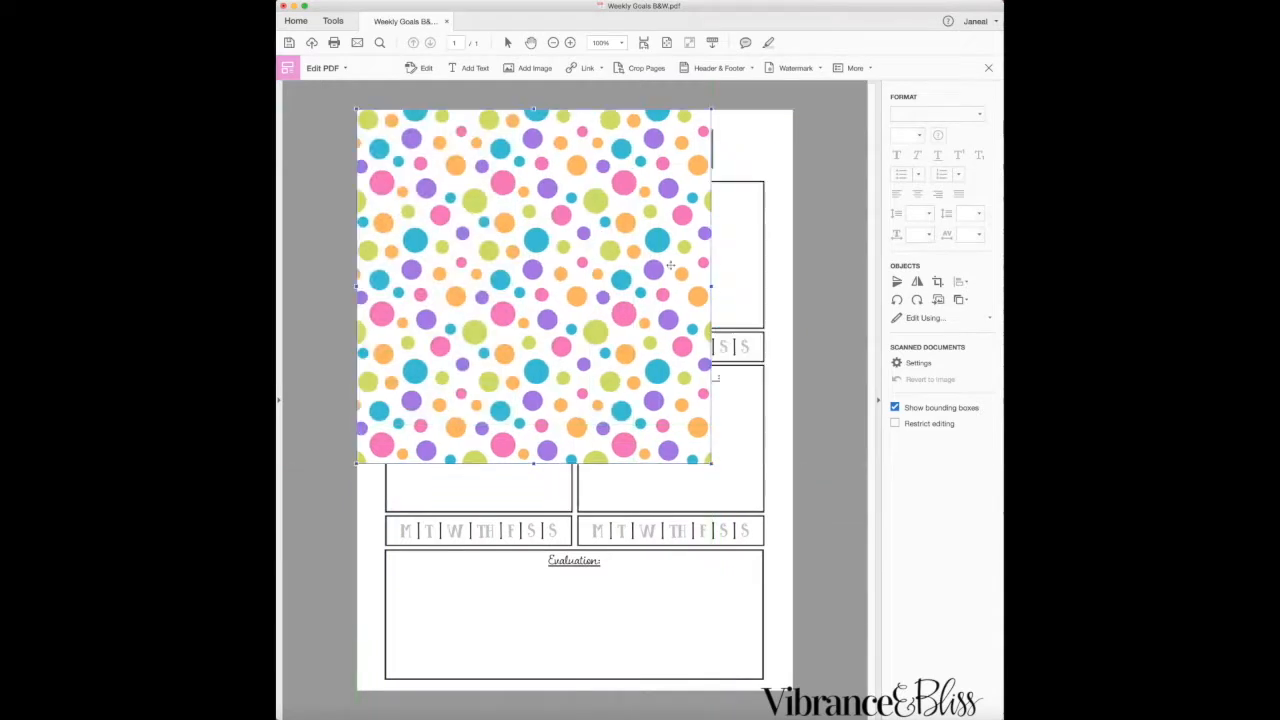
right_click(660, 358)
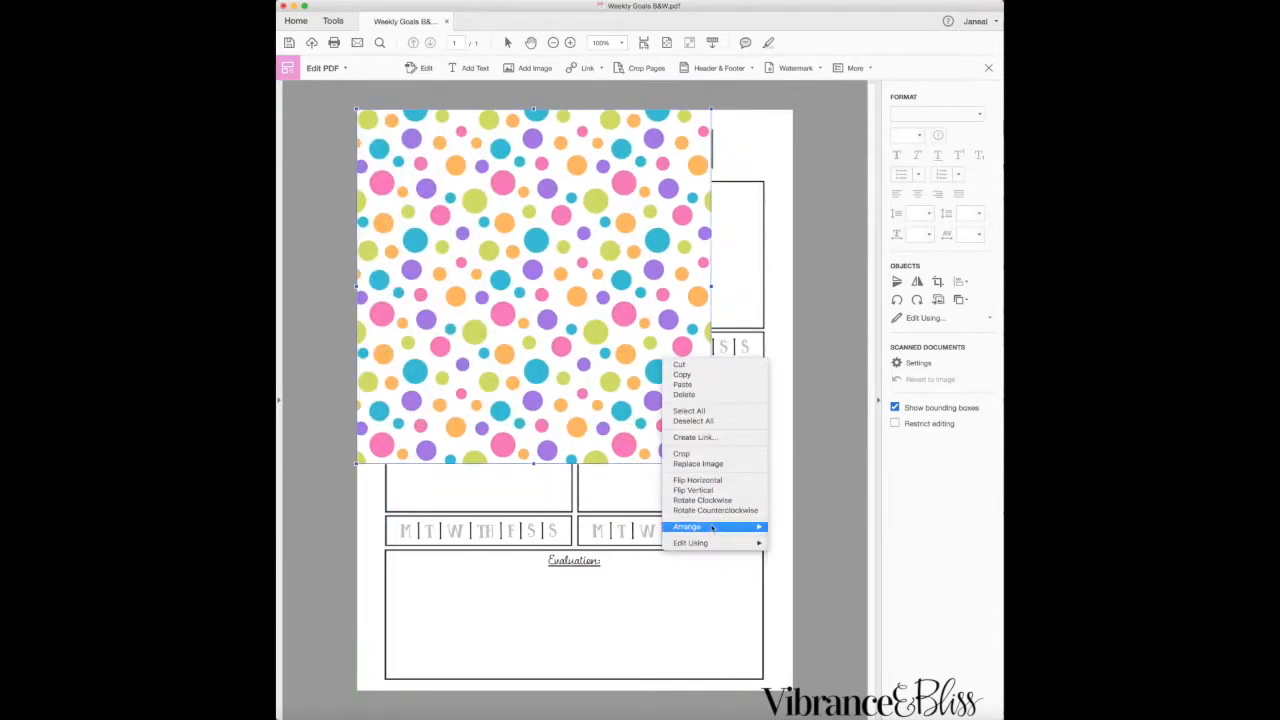
mouse_move(750, 527)
left_click(802, 536)
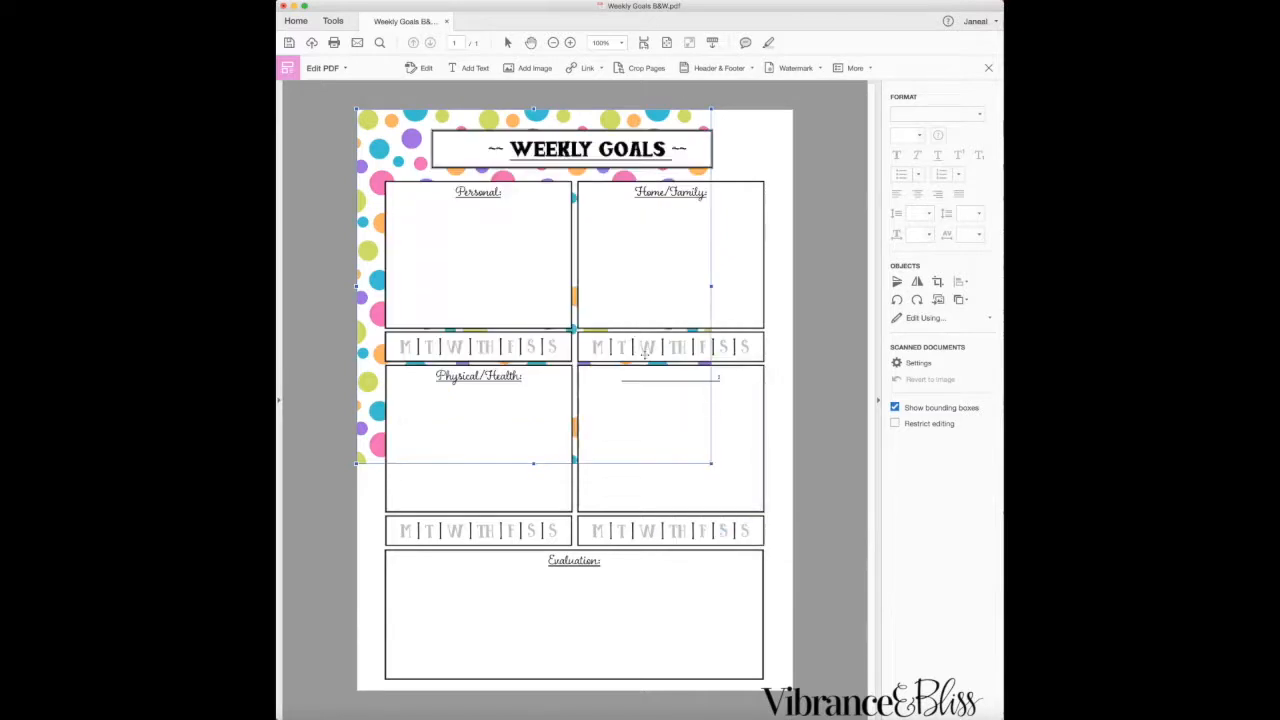
Enlarge the dot image to the page's full width and stretch its lower edge down to the page's bottom edge
left_click_drag(710, 464, 796, 522)
left_click_drag(576, 547, 589, 696)
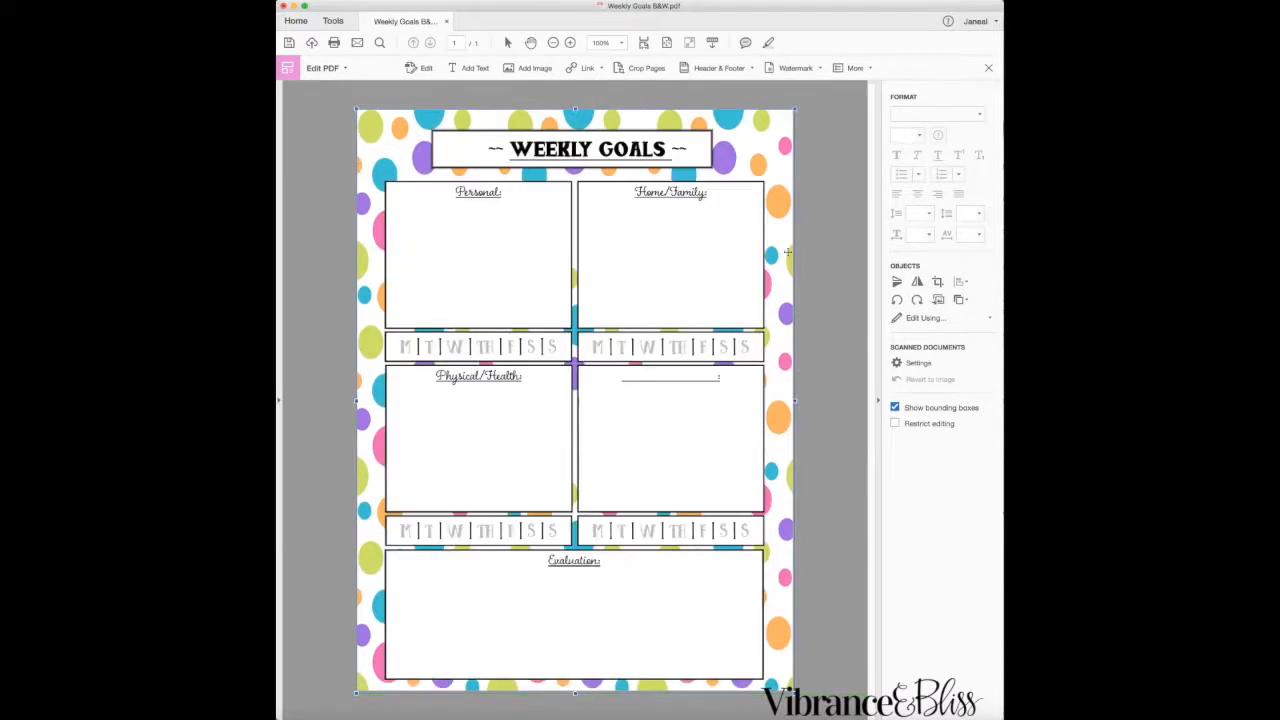